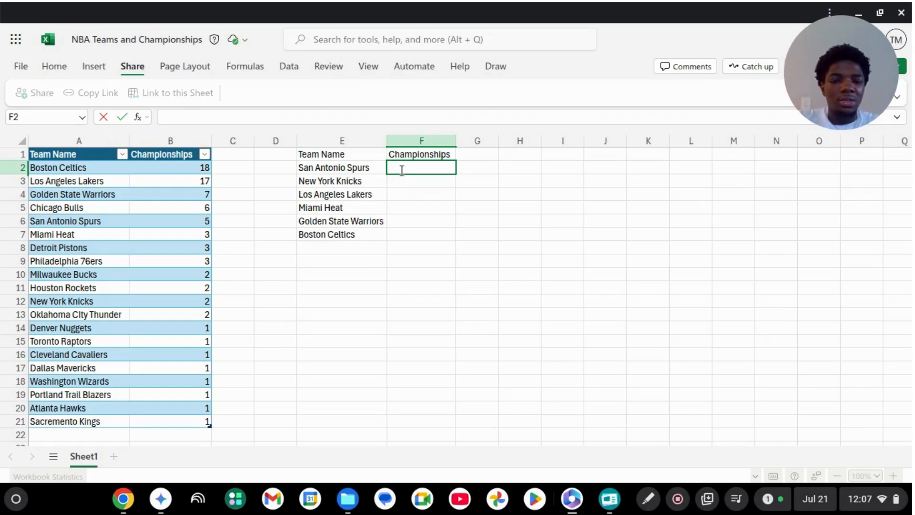
Start an XLOOKUP formula in cell F2 with the San Antonio Spurs cell E2 as the lookup value.
{"action": "type", "text": "="}
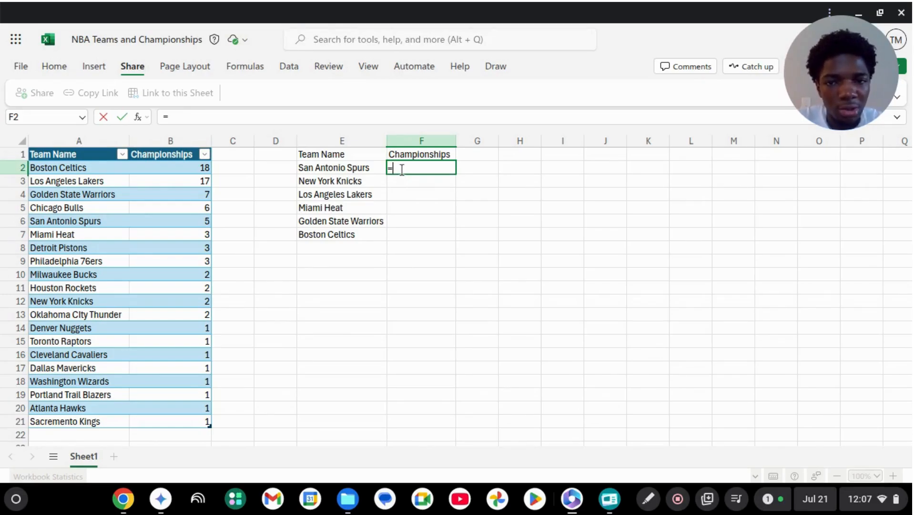
{"action": "type", "text": "xlo"}
{"action": "key", "text": "BackSpace"}
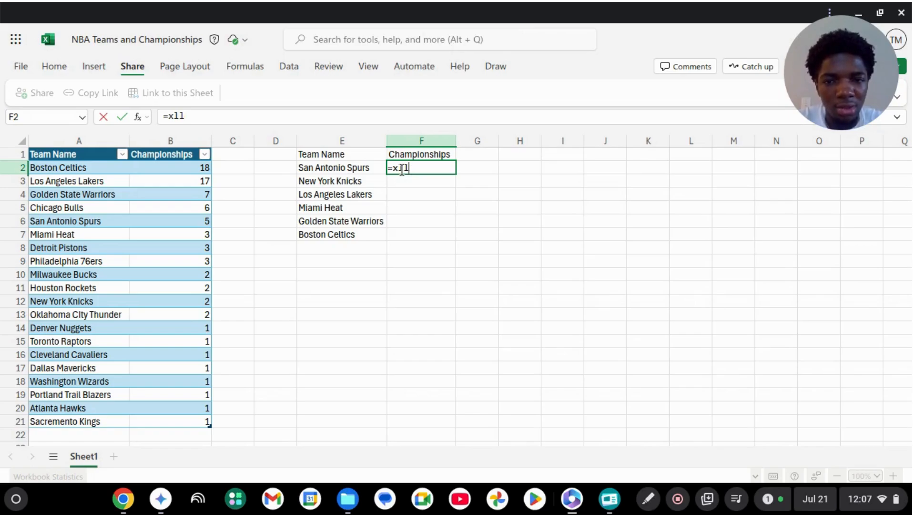
{"action": "type", "text": "oo"}
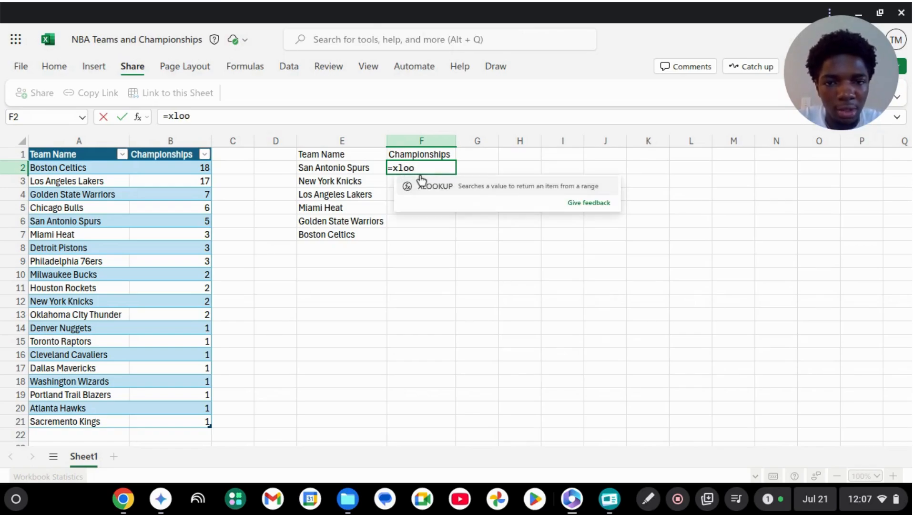
{"action": "left_click", "coordinate": [422, 182]}
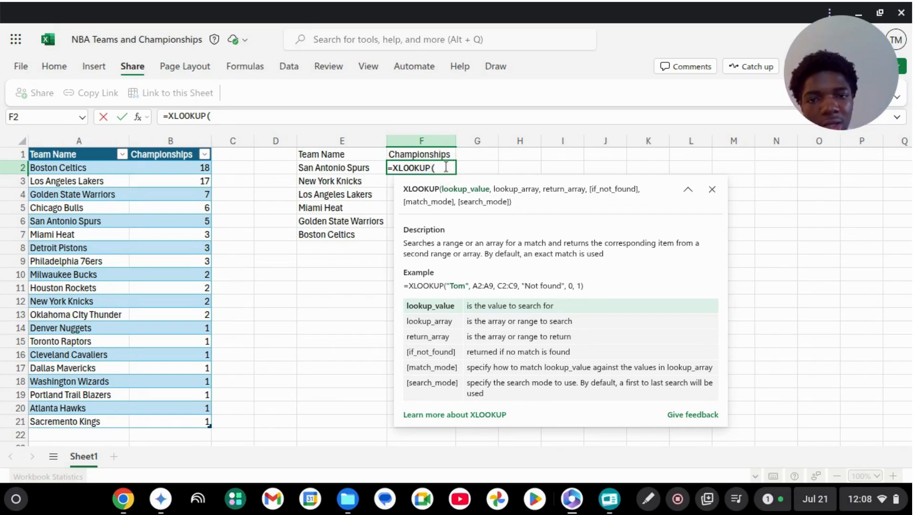
{"action": "left_click", "coordinate": [319, 168]}
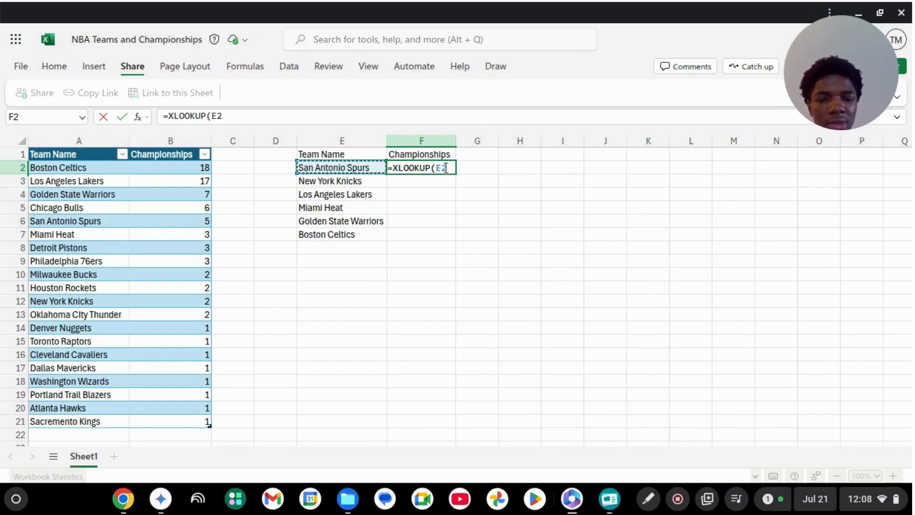
Set the XLOOKUP lookup array to Table1[Team Name] and the return array to Table1[Championships].
{"action": "type", "text": ","}
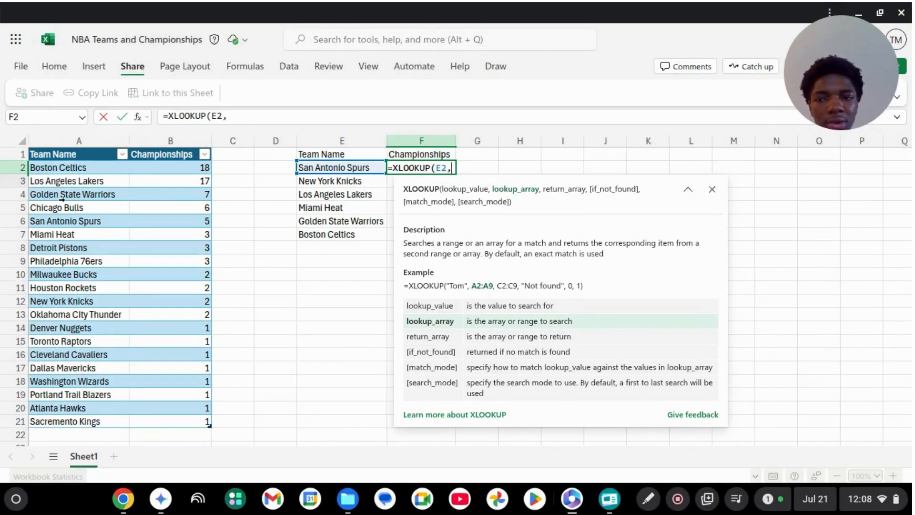
{"action": "left_click_drag", "start_coordinate": [88, 168], "coordinate": [96, 419]}
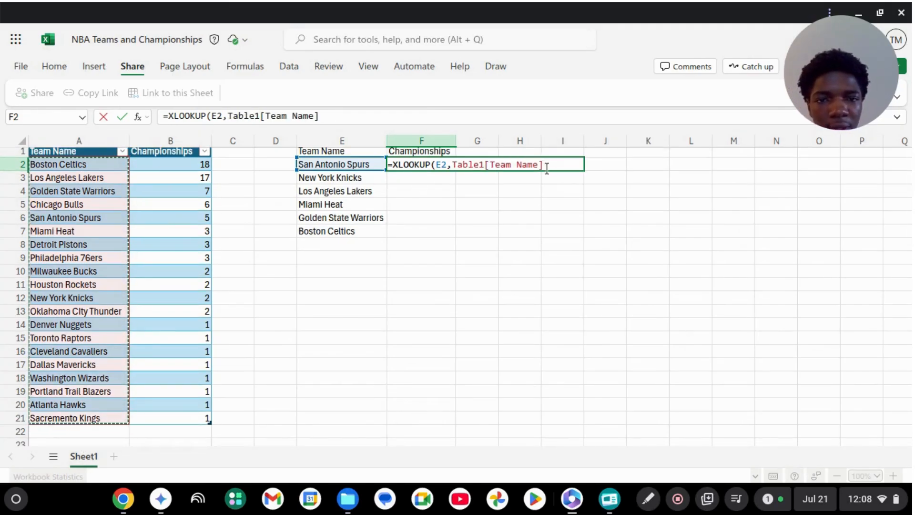
{"action": "type", "text": ","}
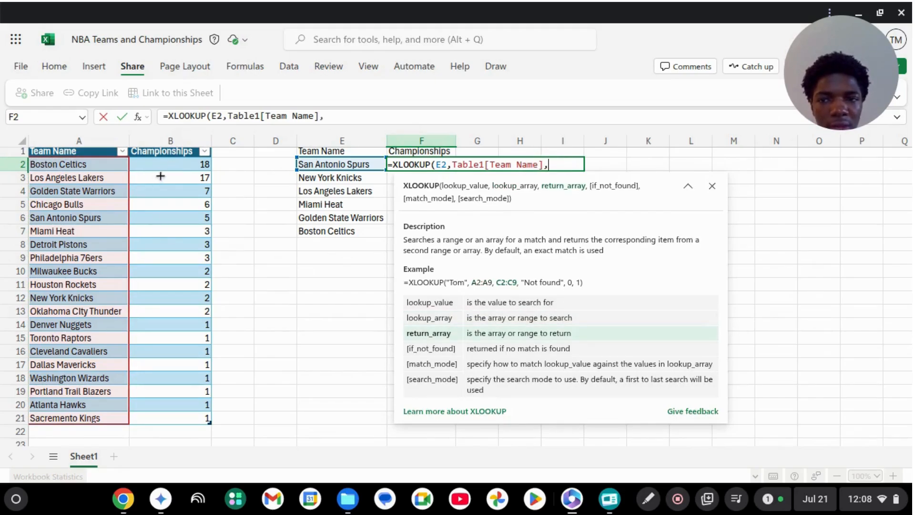
{"action": "left_click_drag", "start_coordinate": [161, 166], "coordinate": [186, 416]}
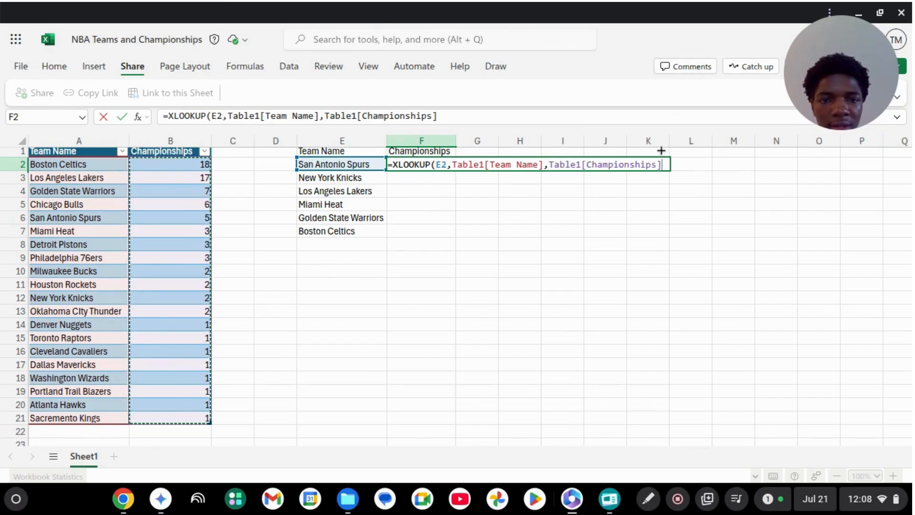
Finish the F2 formula with 0 as the if-not-found value and 0 for exact match mode.
{"action": "type", "text": ","}
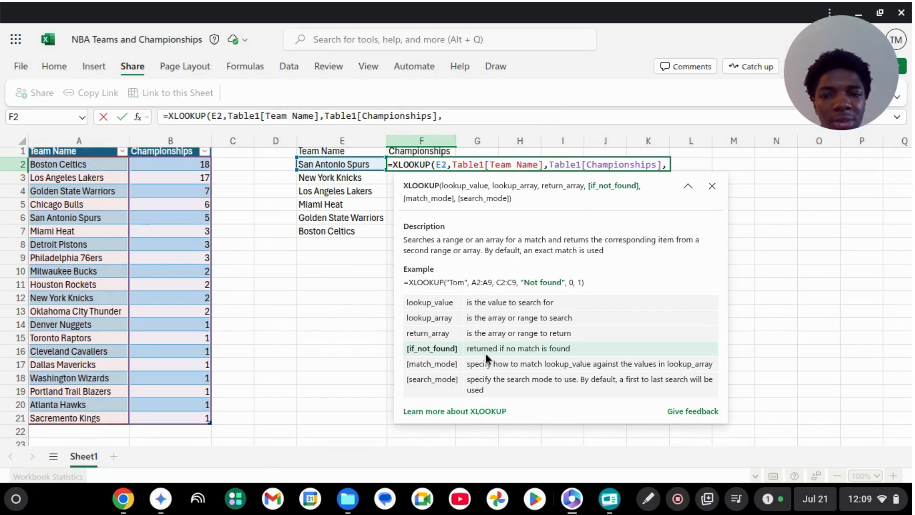
{"action": "type", "text": "0"}
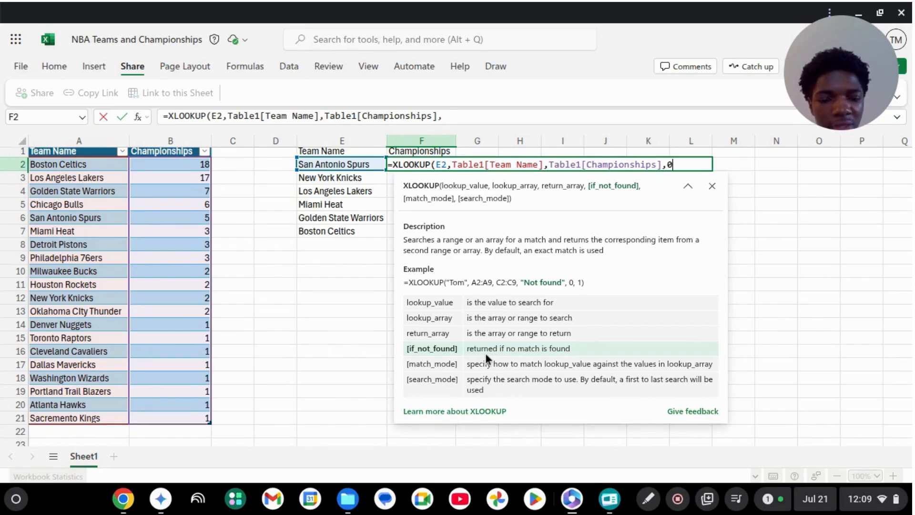
{"action": "type", "text": ","}
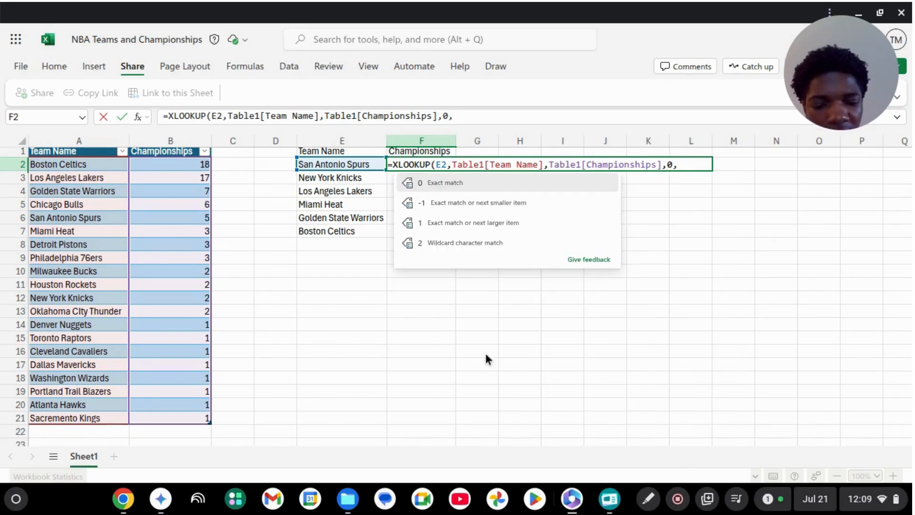
{"action": "type", "text": "0"}
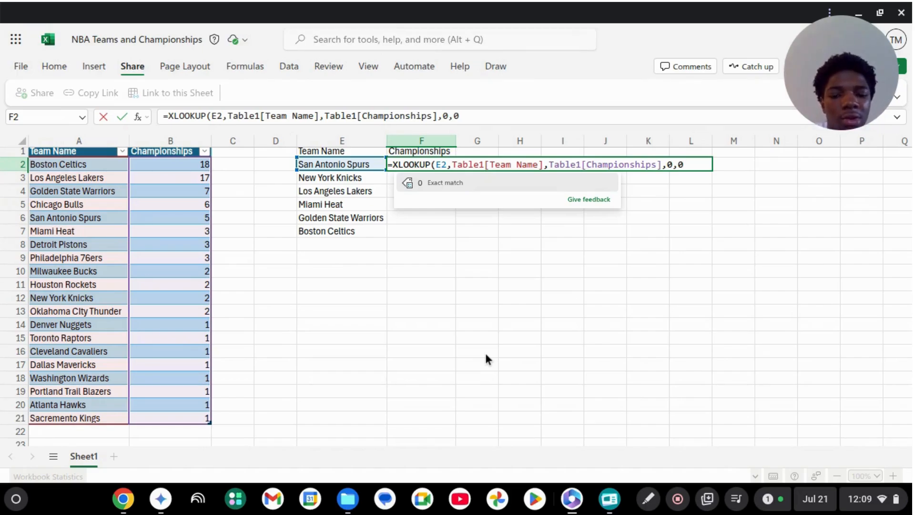
{"action": "type", "text": ")"}
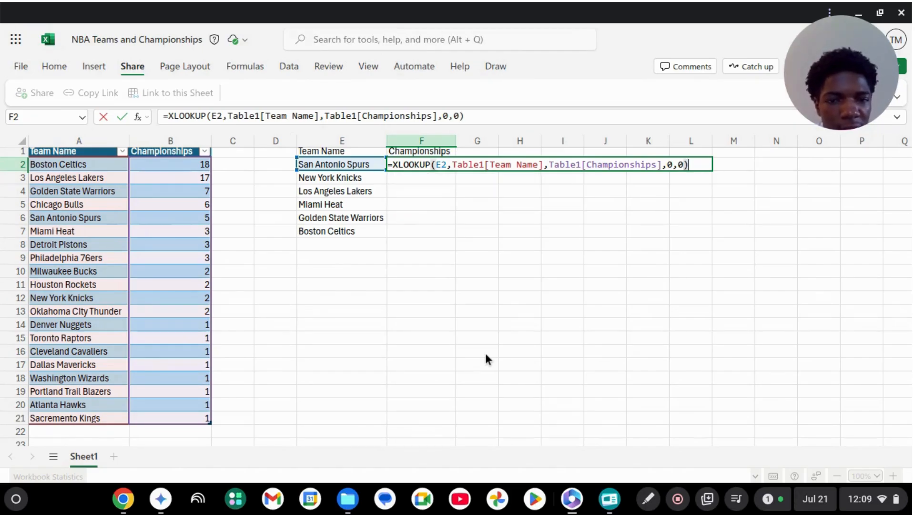
{"action": "key", "text": "Return"}
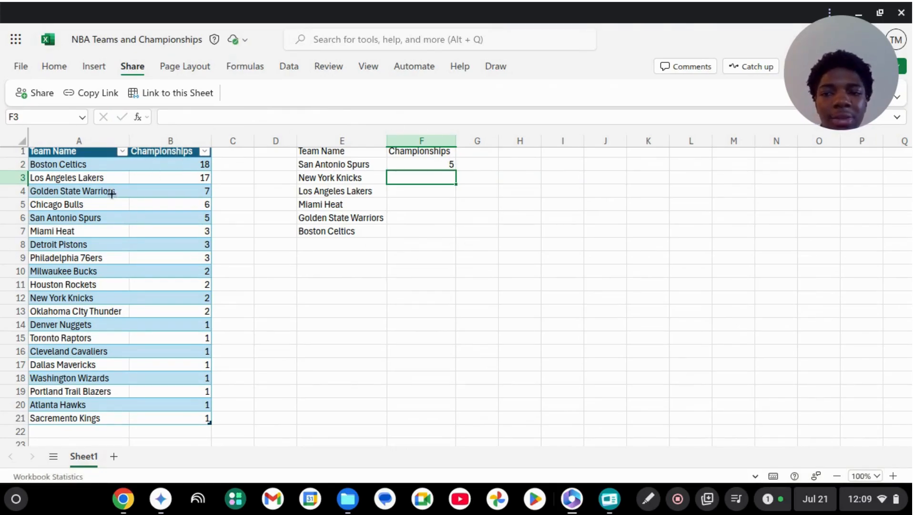
Fill the XLOOKUP formula from F2 down to F7 for the remaining teams.
{"action": "left_click", "coordinate": [426, 160]}
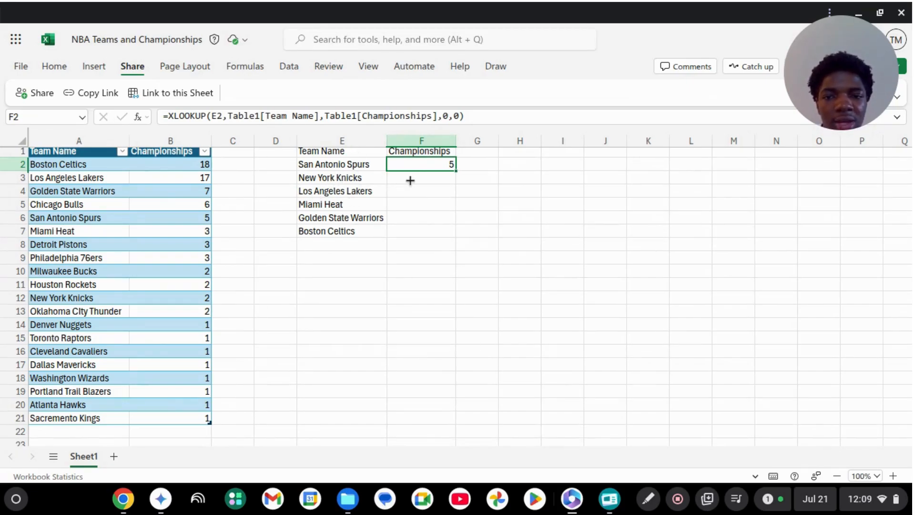
{"action": "left_click", "coordinate": [434, 178]}
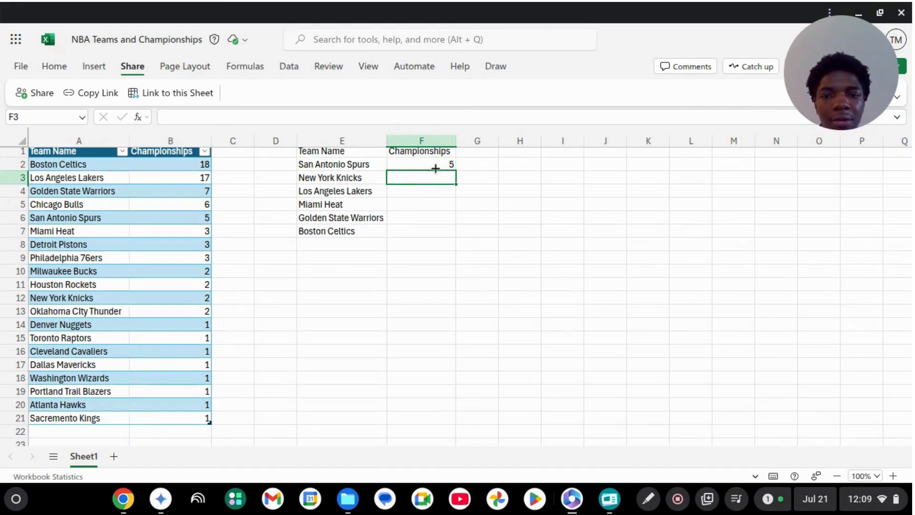
{"action": "left_click", "coordinate": [435, 168]}
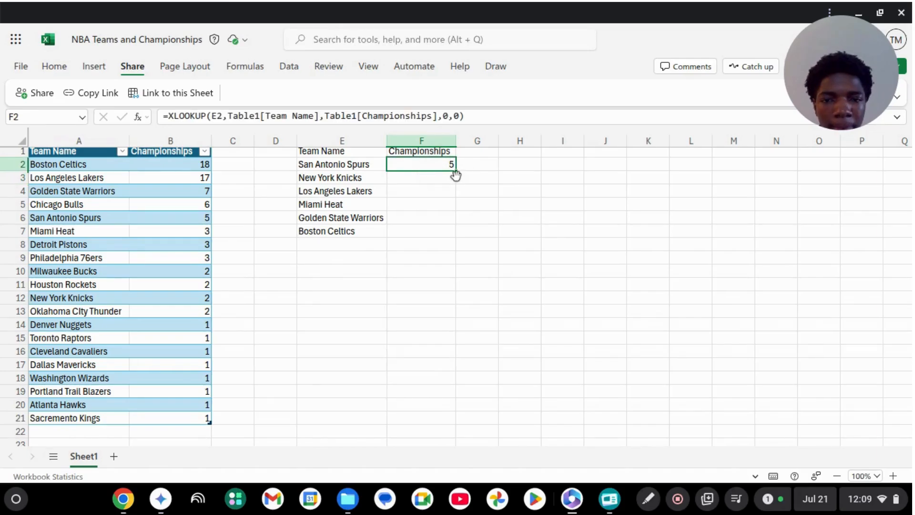
{"action": "left_click_drag", "start_coordinate": [455, 170], "coordinate": [446, 232]}
{"action": "left_click", "coordinate": [368, 296]}
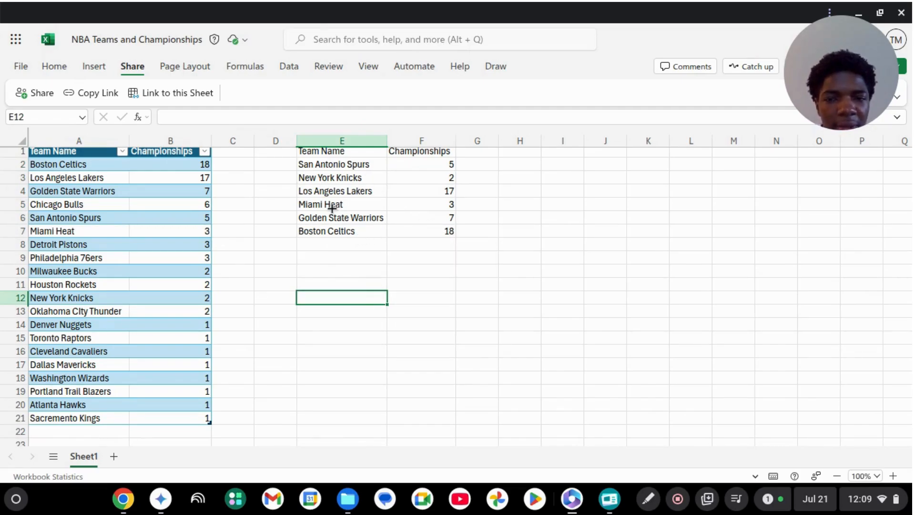
Inspect the filled XLOOKUP formulas in the Championships cells F3, F4 and F7.
{"action": "left_click", "coordinate": [413, 183]}
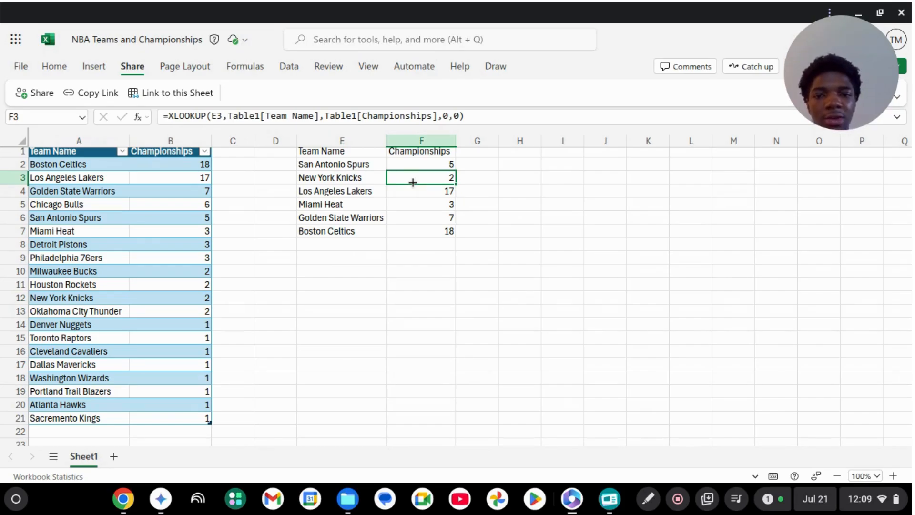
{"action": "double_click", "coordinate": [413, 182]}
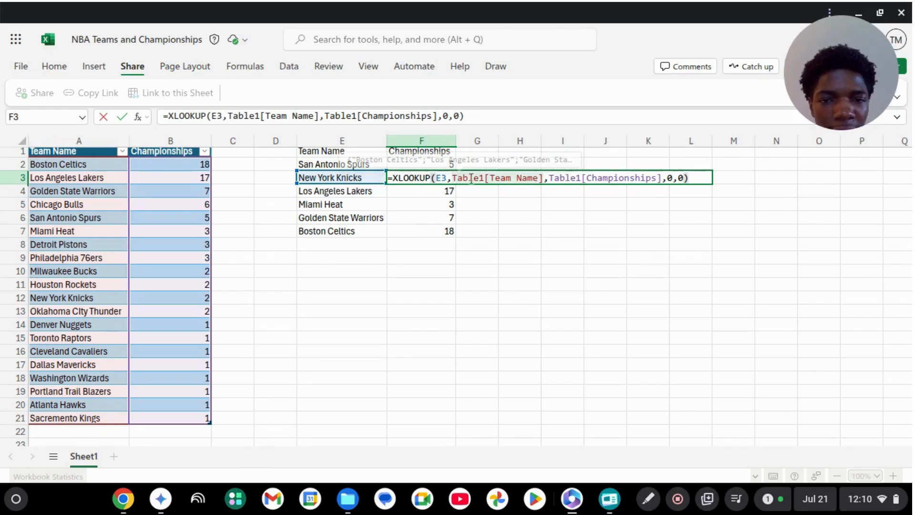
{"action": "left_click", "coordinate": [440, 194]}
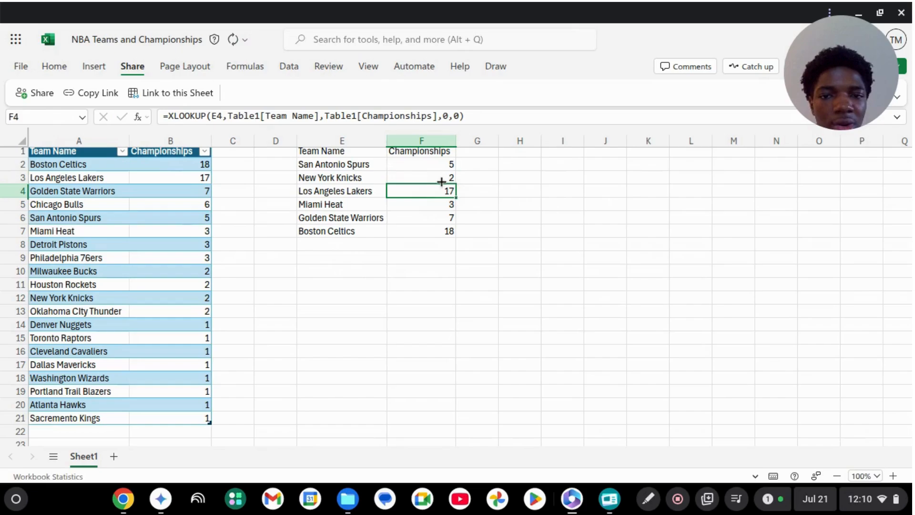
{"action": "double_click", "coordinate": [445, 177]}
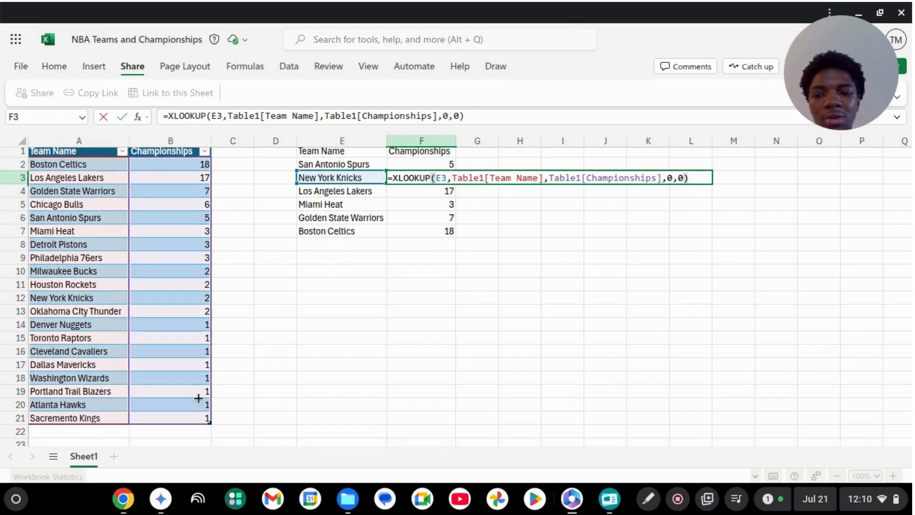
{"action": "left_click", "coordinate": [438, 229]}
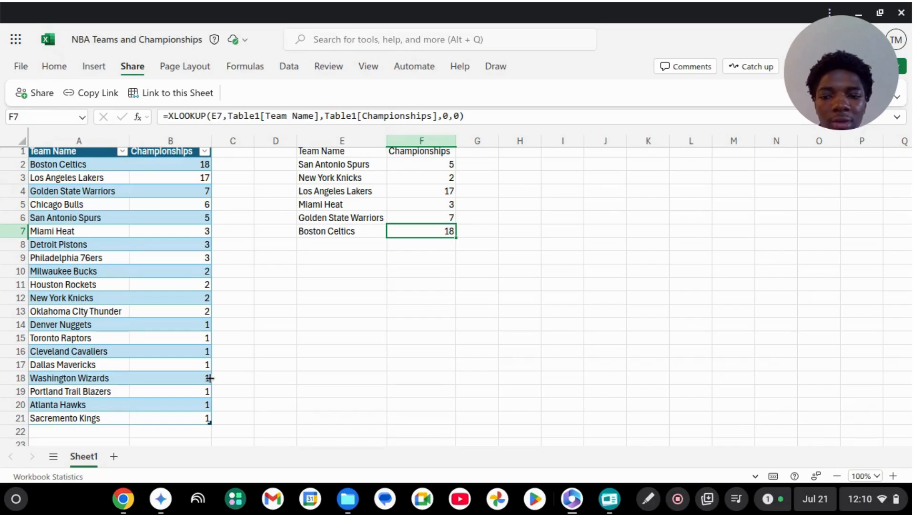
Select the team table A1:B21 and convert it to a normal range.
{"action": "left_click_drag", "start_coordinate": [205, 418], "coordinate": [82, 153]}
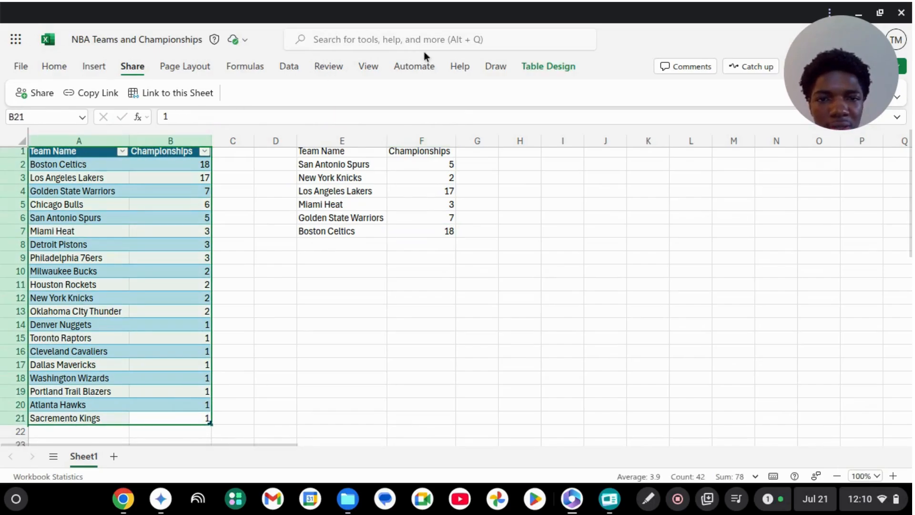
{"action": "left_click", "coordinate": [532, 66]}
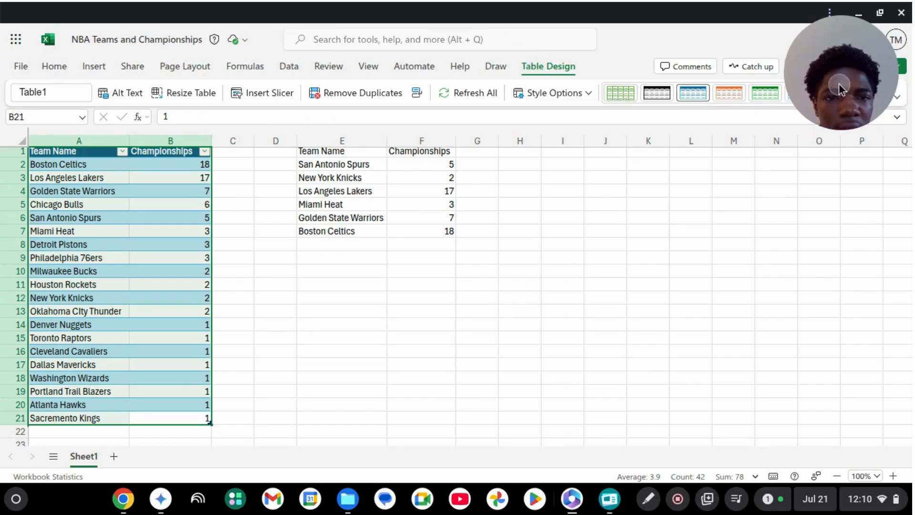
{"action": "left_click_drag", "start_coordinate": [839, 84], "coordinate": [848, 353]}
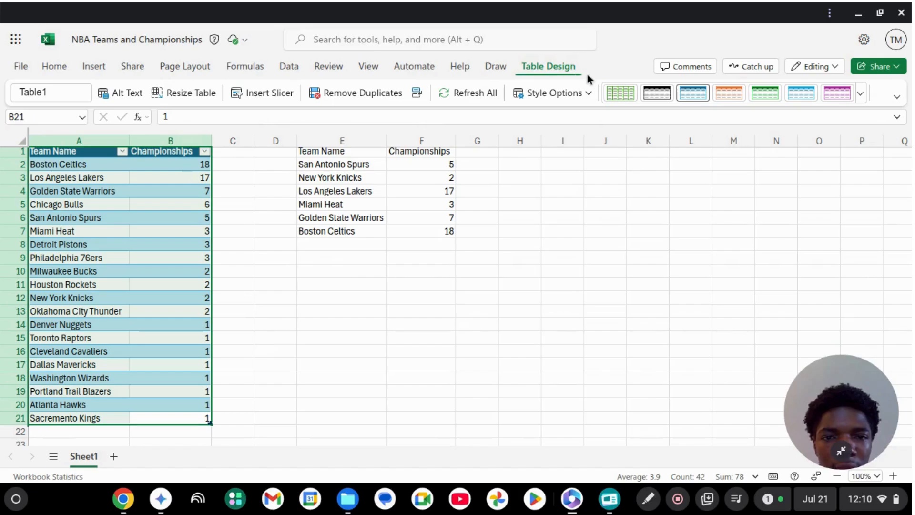
{"action": "left_click", "coordinate": [585, 92]}
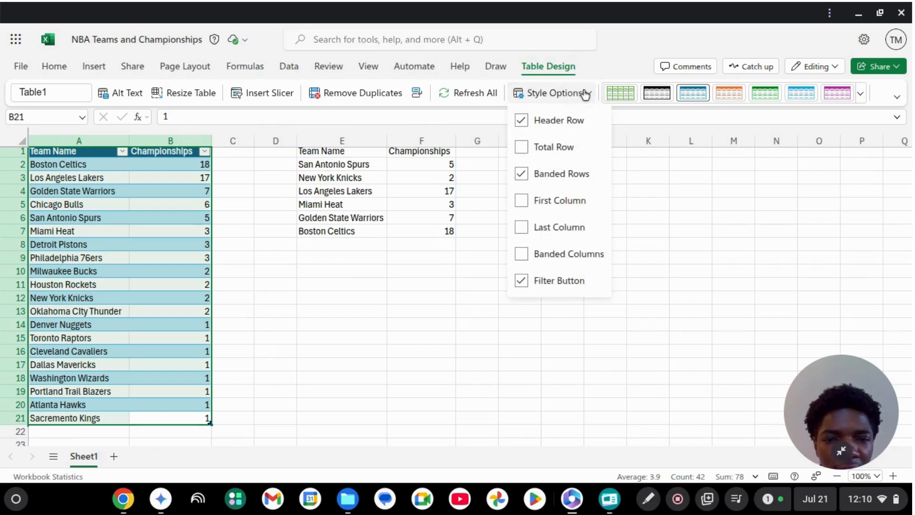
{"action": "left_click", "coordinate": [585, 93]}
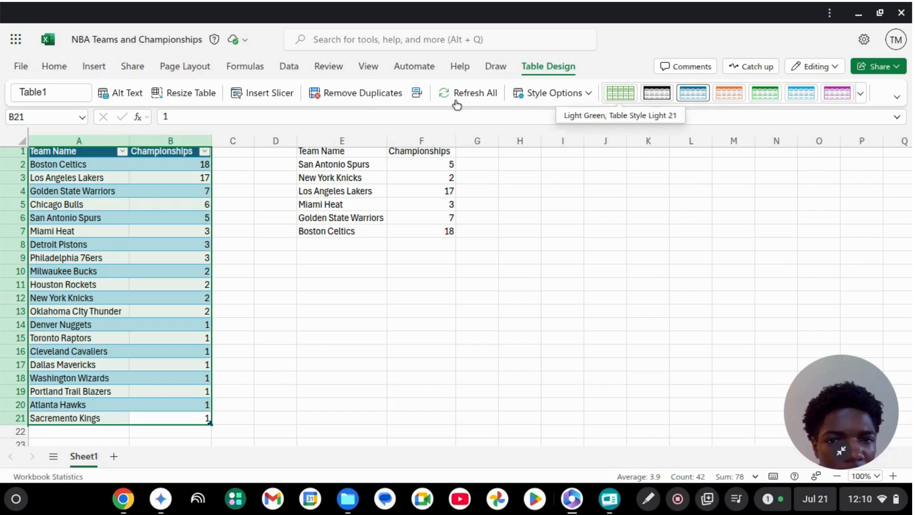
{"action": "left_click", "coordinate": [417, 96]}
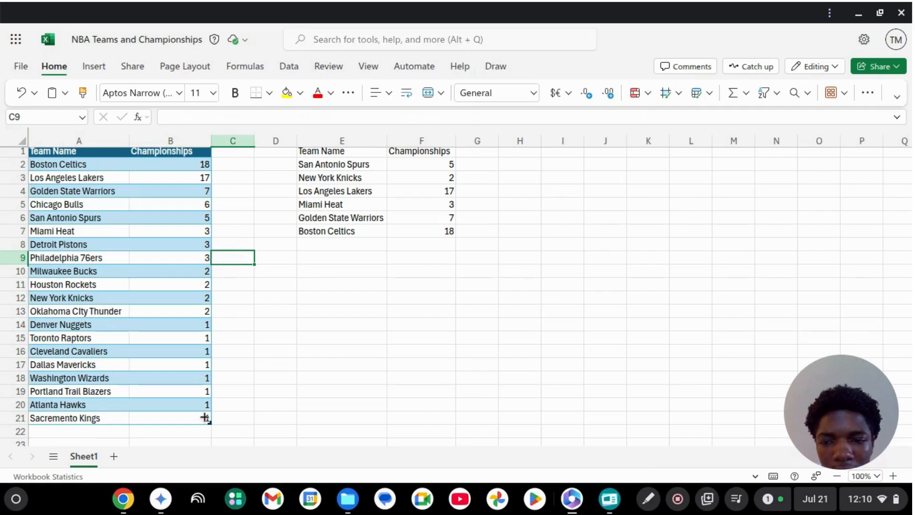
Check the converted range A1:B21 and examine the cell references of the XLOOKUP formulas in F3 and F4.
{"action": "left_click_drag", "start_coordinate": [205, 418], "coordinate": [71, 154]}
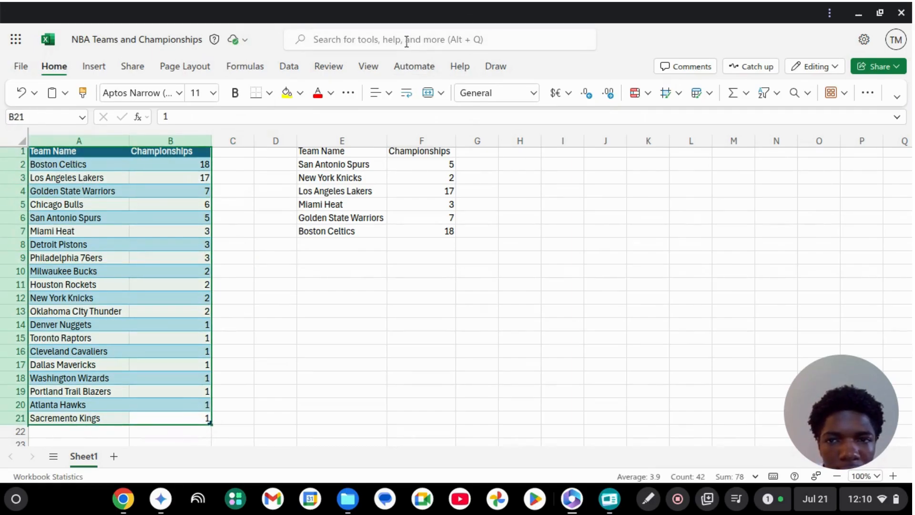
{"action": "left_click", "coordinate": [173, 239]}
{"action": "left_click", "coordinate": [131, 170]}
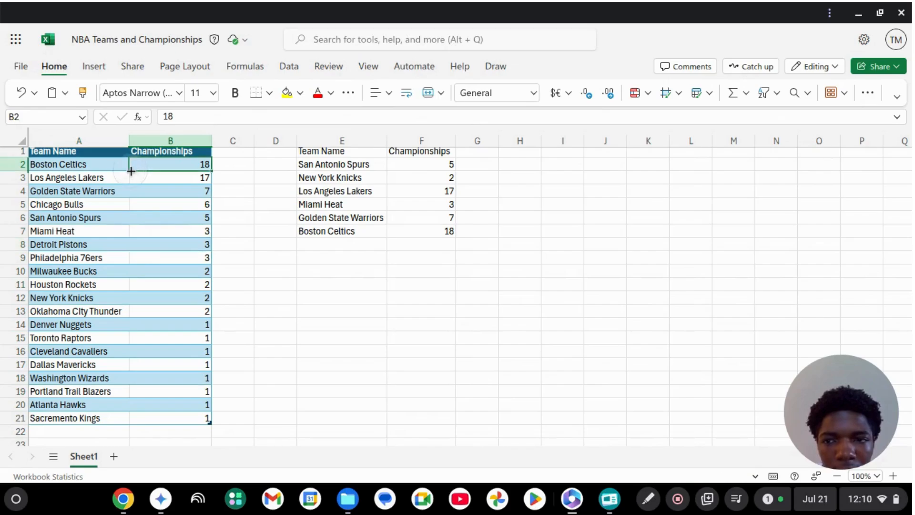
{"action": "left_click", "coordinate": [114, 164]}
{"action": "double_click", "coordinate": [437, 176]}
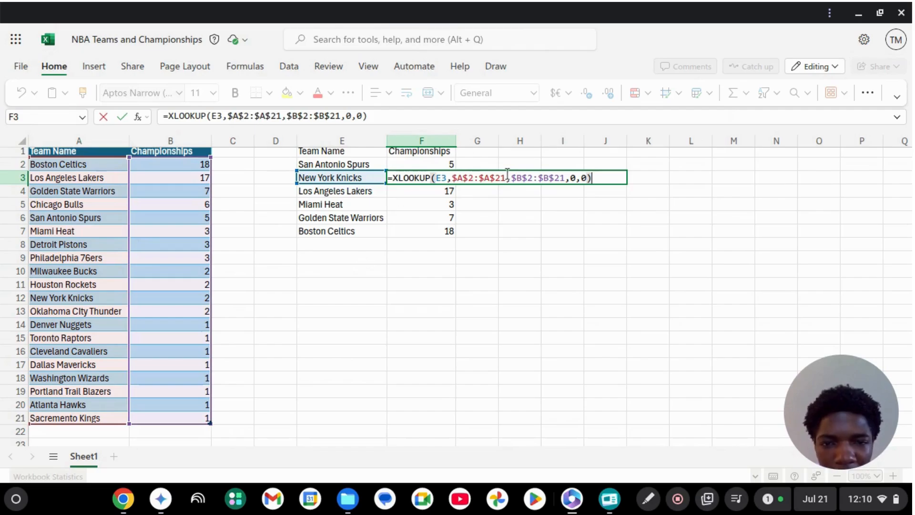
{"action": "double_click", "coordinate": [440, 195]}
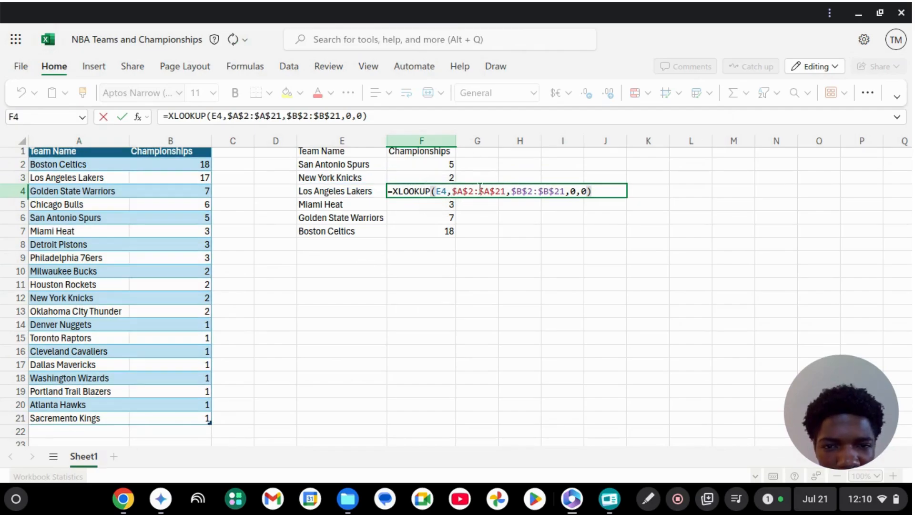
{"action": "mouse_move", "coordinate": [485, 193]}
{"action": "left_click", "coordinate": [444, 204]}
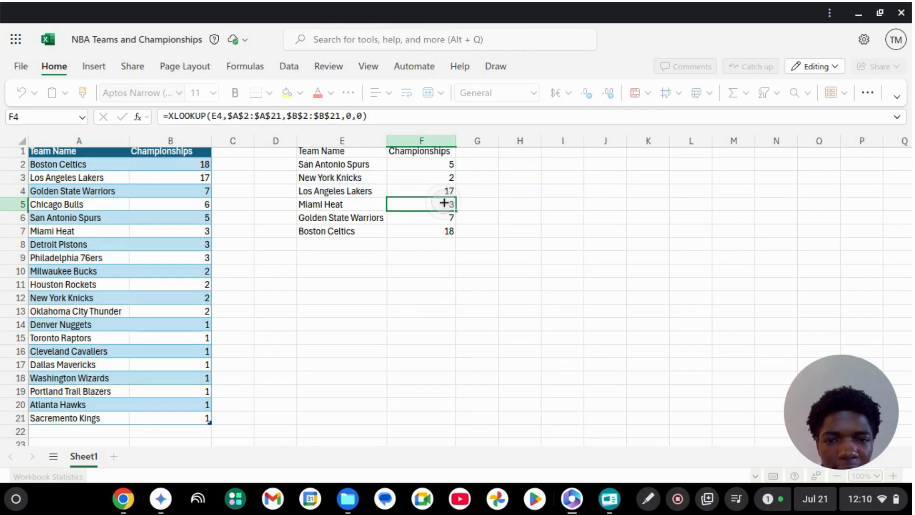
Examine the absolute range references in the XLOOKUP formulas in F5, F6 and F7, and leave the formulas unedited.
{"action": "double_click", "coordinate": [444, 204]}
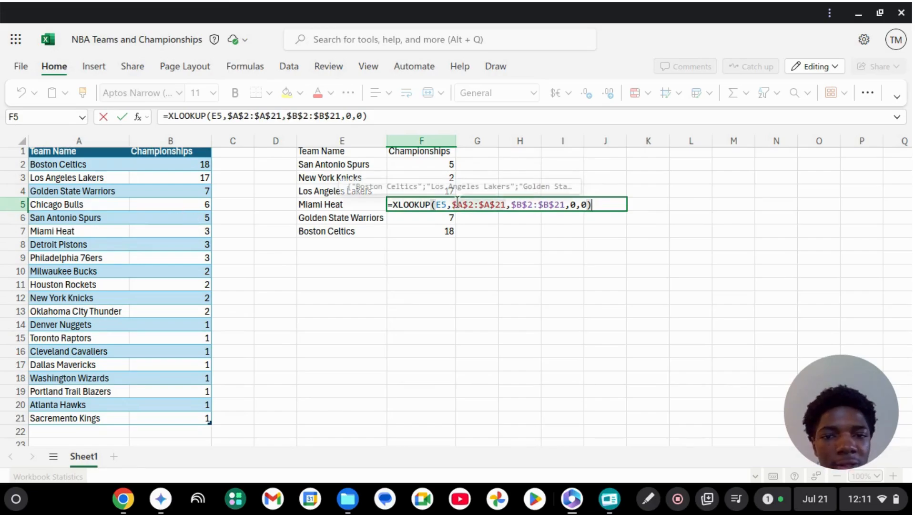
{"action": "left_click", "coordinate": [444, 219]}
{"action": "double_click", "coordinate": [444, 220]}
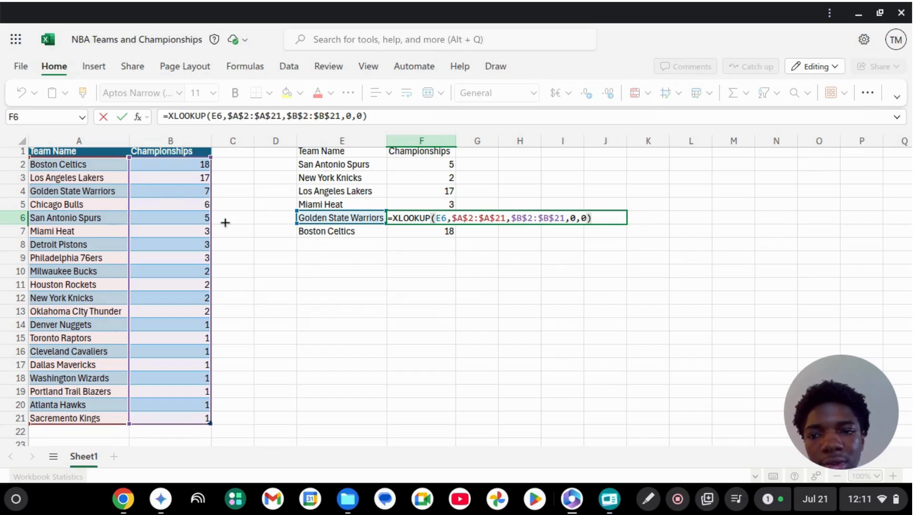
{"action": "left_click", "coordinate": [473, 218]}
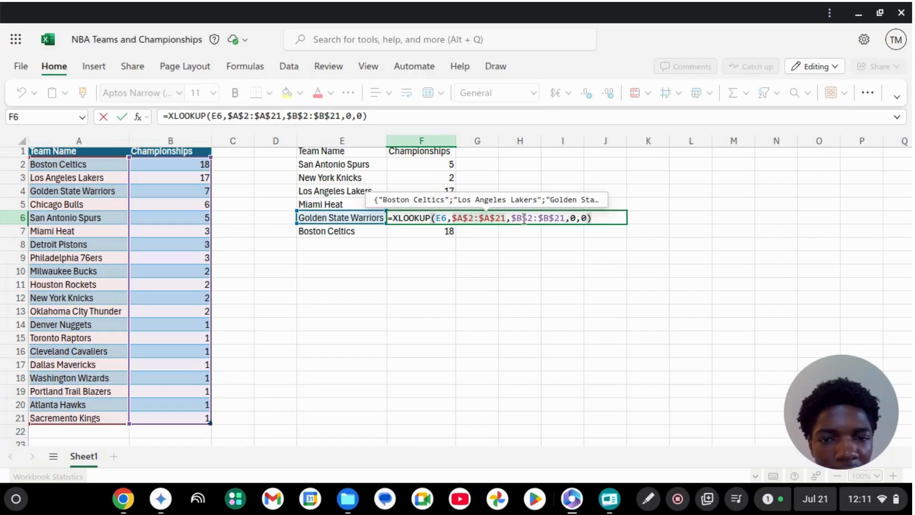
{"action": "double_click", "coordinate": [427, 233]}
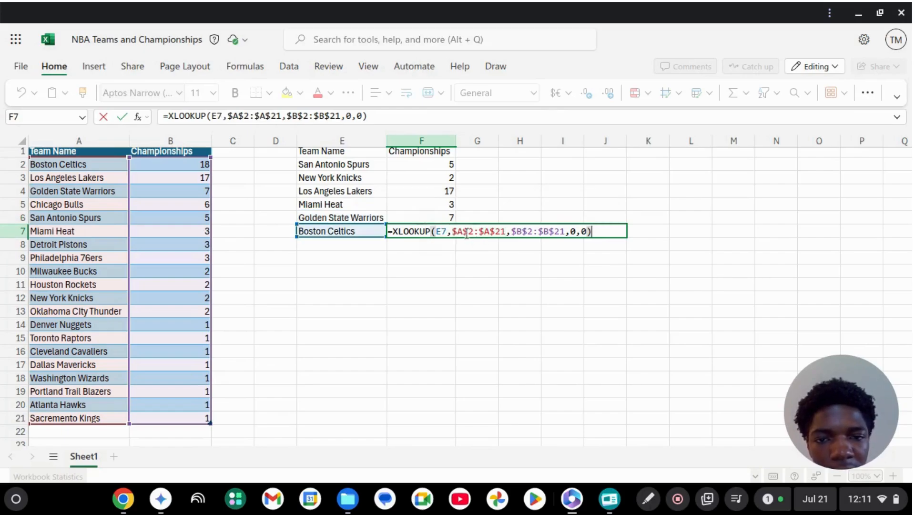
{"action": "mouse_move", "coordinate": [474, 231]}
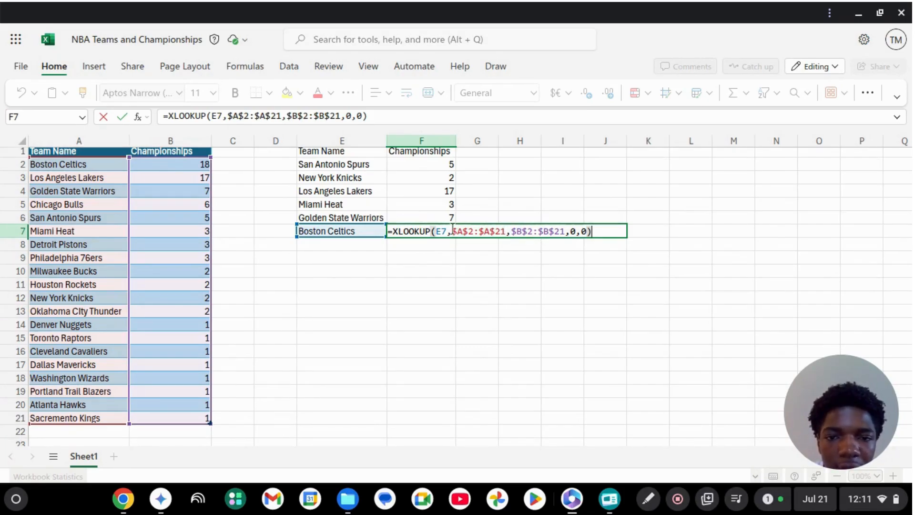
{"action": "left_click", "coordinate": [441, 191]}
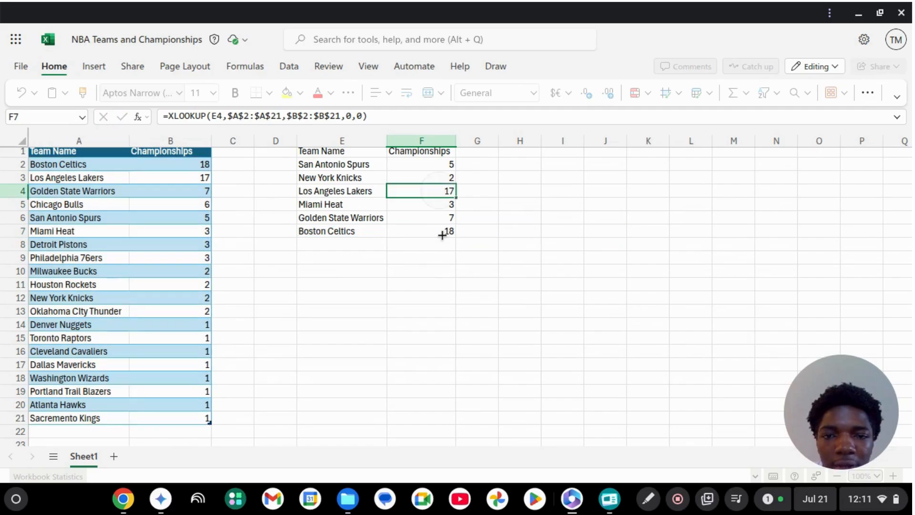
{"action": "left_click", "coordinate": [442, 253]}
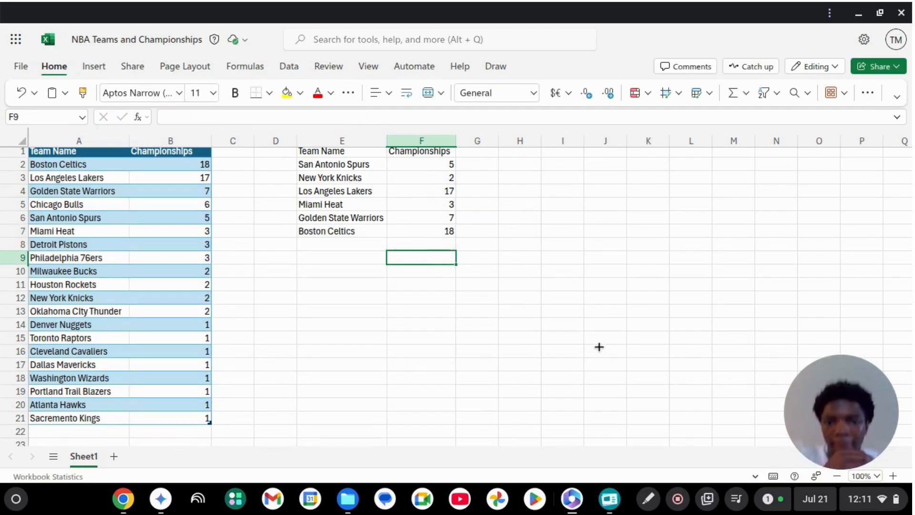
{"action": "left_click_drag", "start_coordinate": [819, 404], "coordinate": [787, 84]}
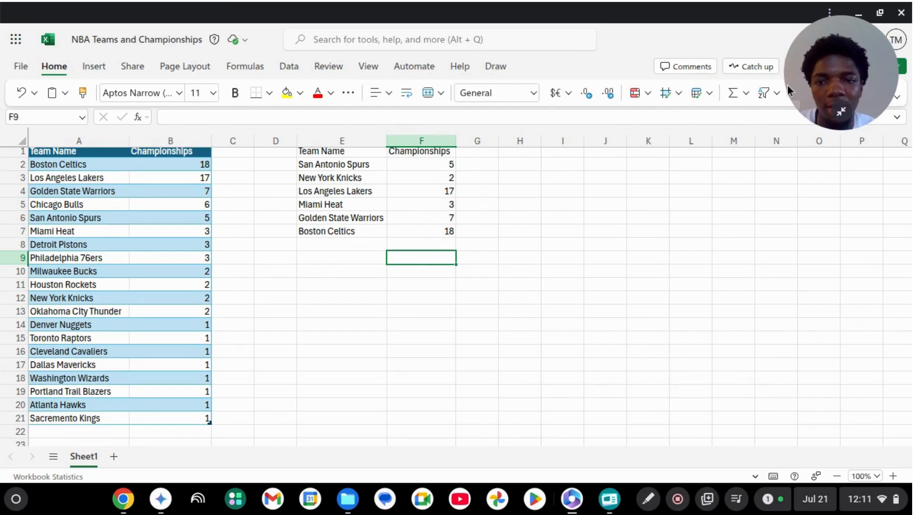